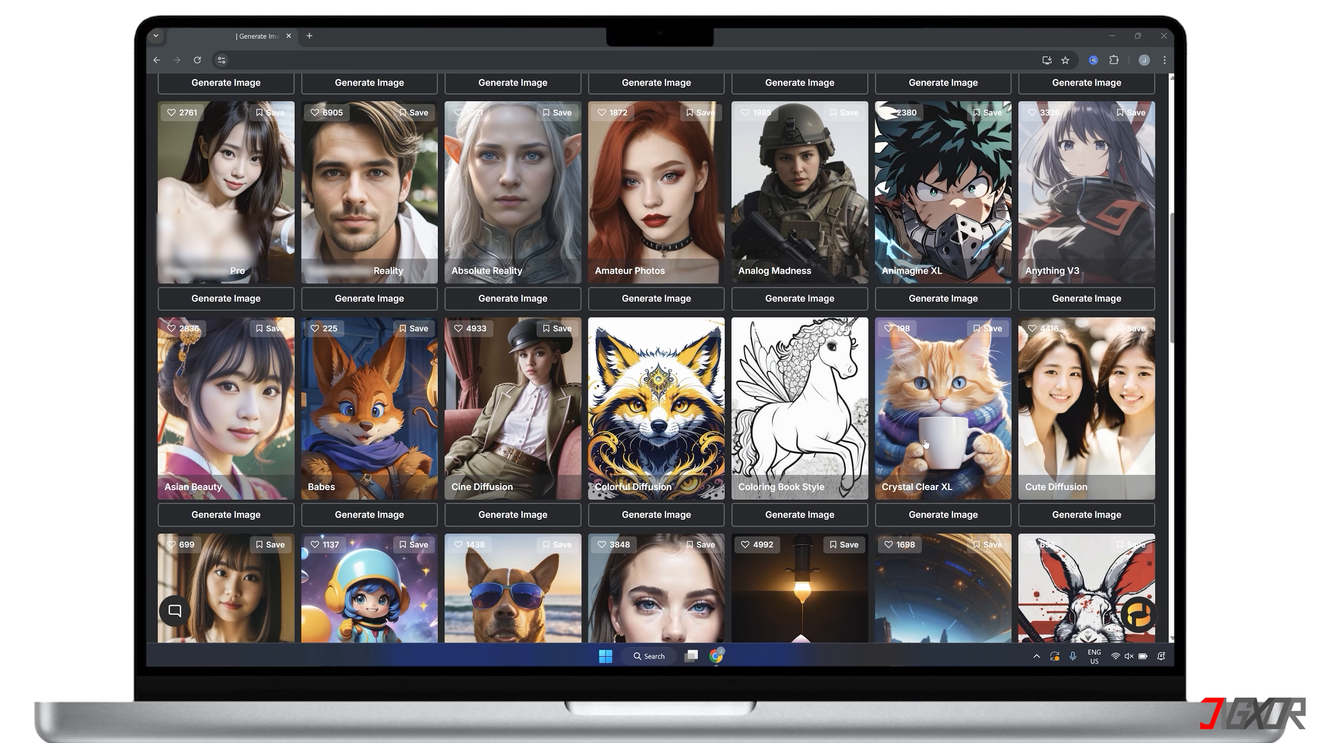
# - Open the image generation page from the model gallery
pyautogui.click(925, 442)
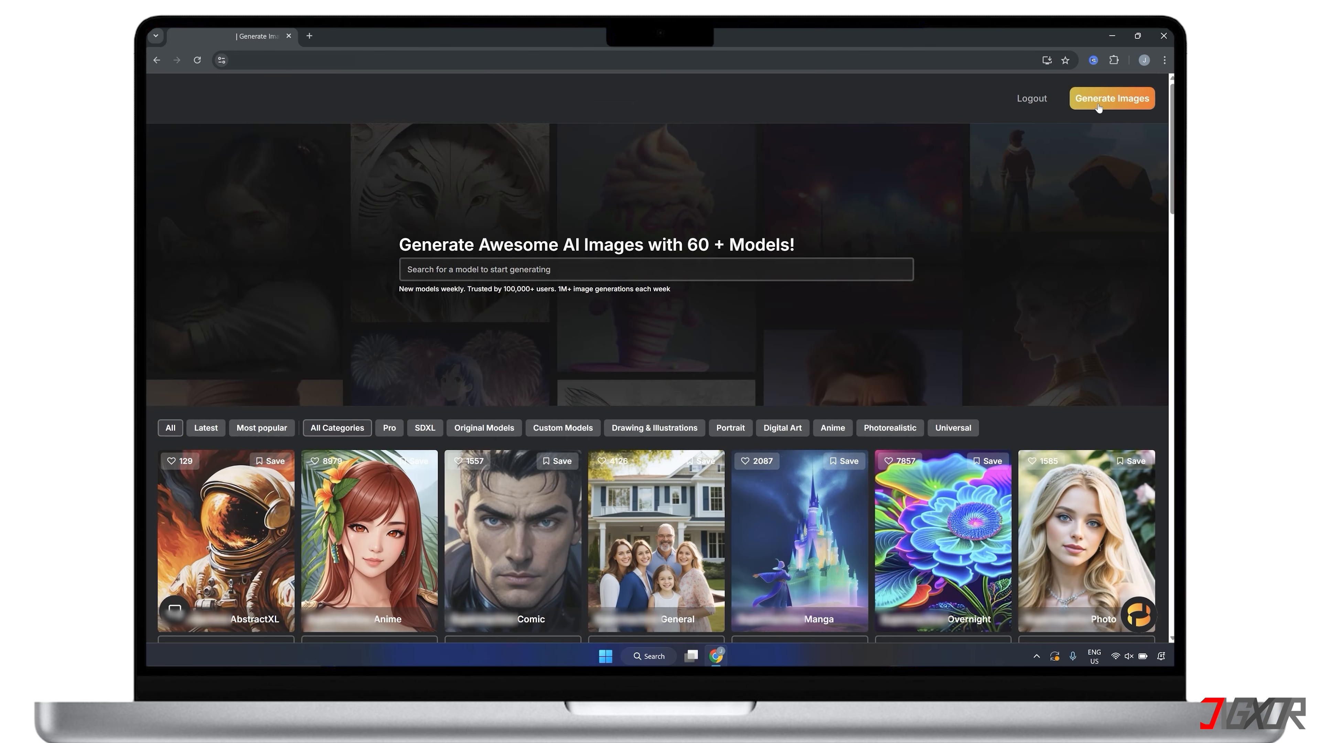
pyautogui.click(1098, 104)
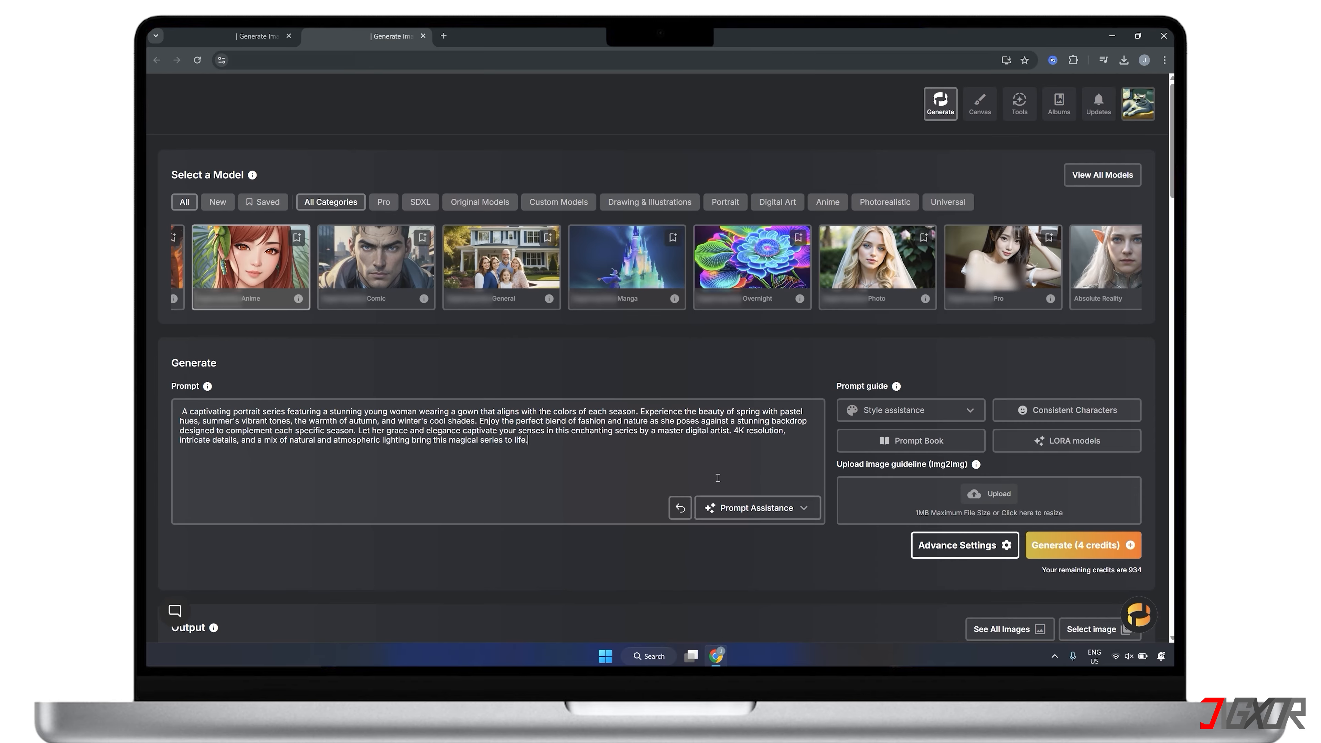
# - Rewrite the prompt with Standard Improve and enhance it with the Detailed and Intricate drawing style
pyautogui.click(767, 507)
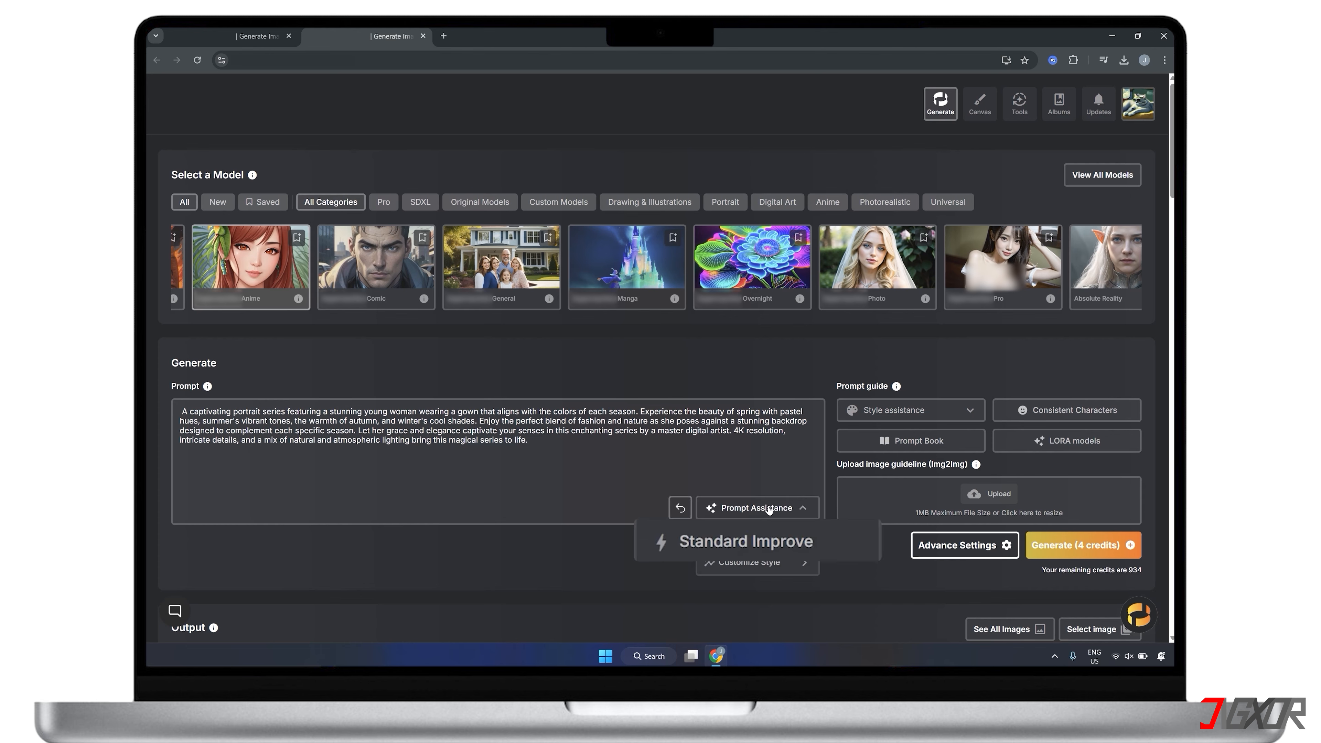
pyautogui.click(759, 537)
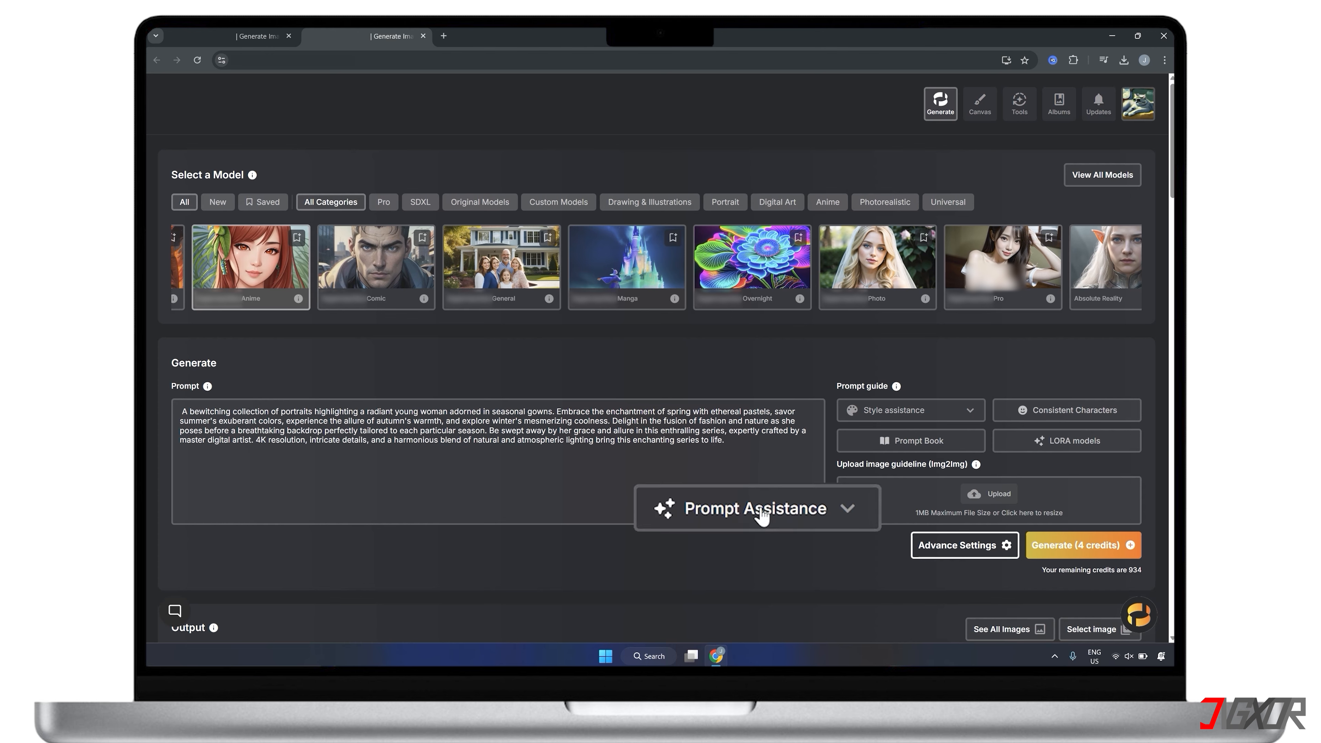
pyautogui.click(759, 511)
pyautogui.click(761, 560)
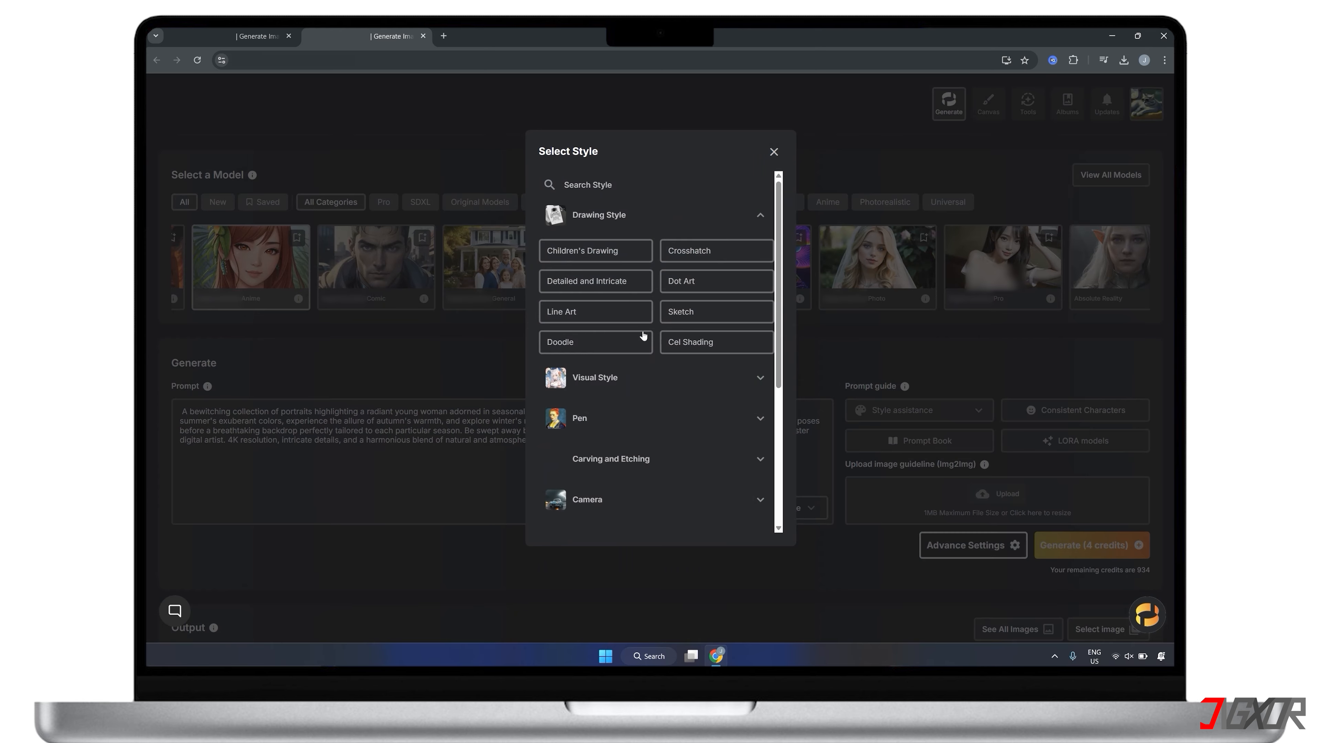
pyautogui.click(593, 288)
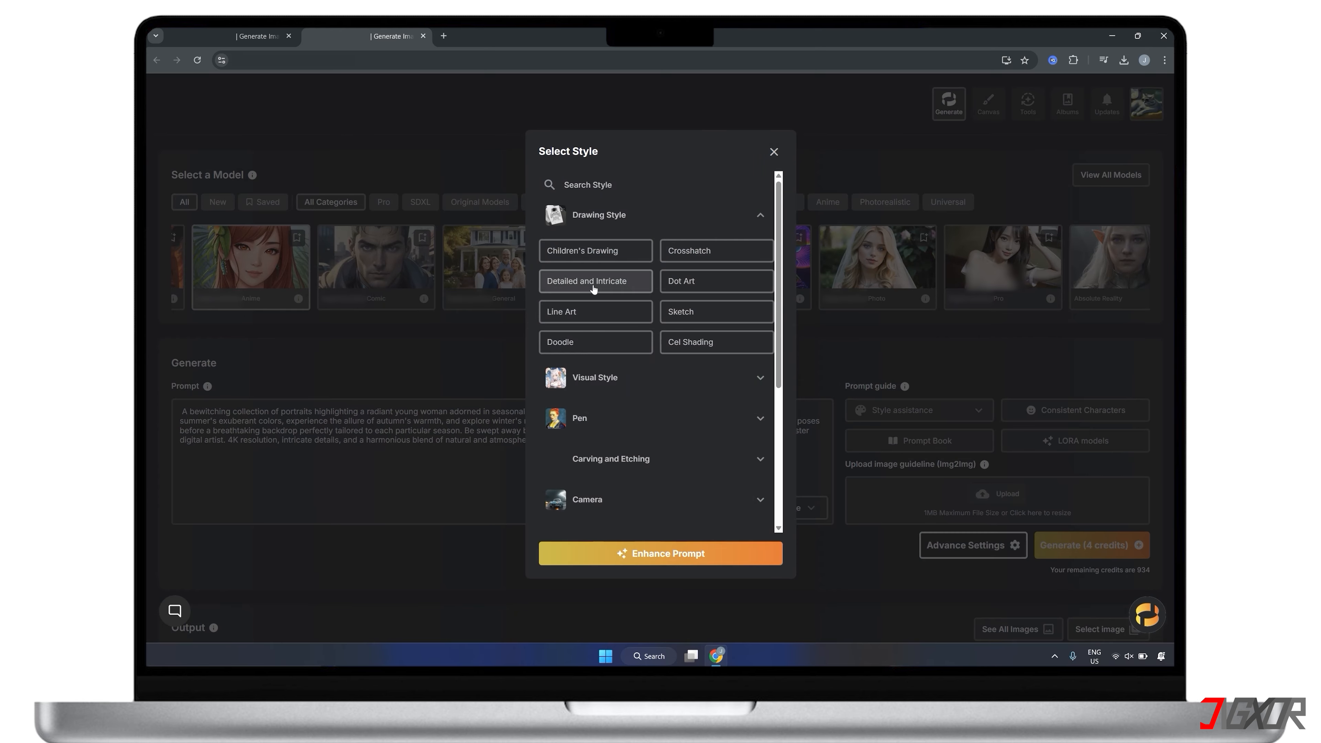
pyautogui.click(697, 566)
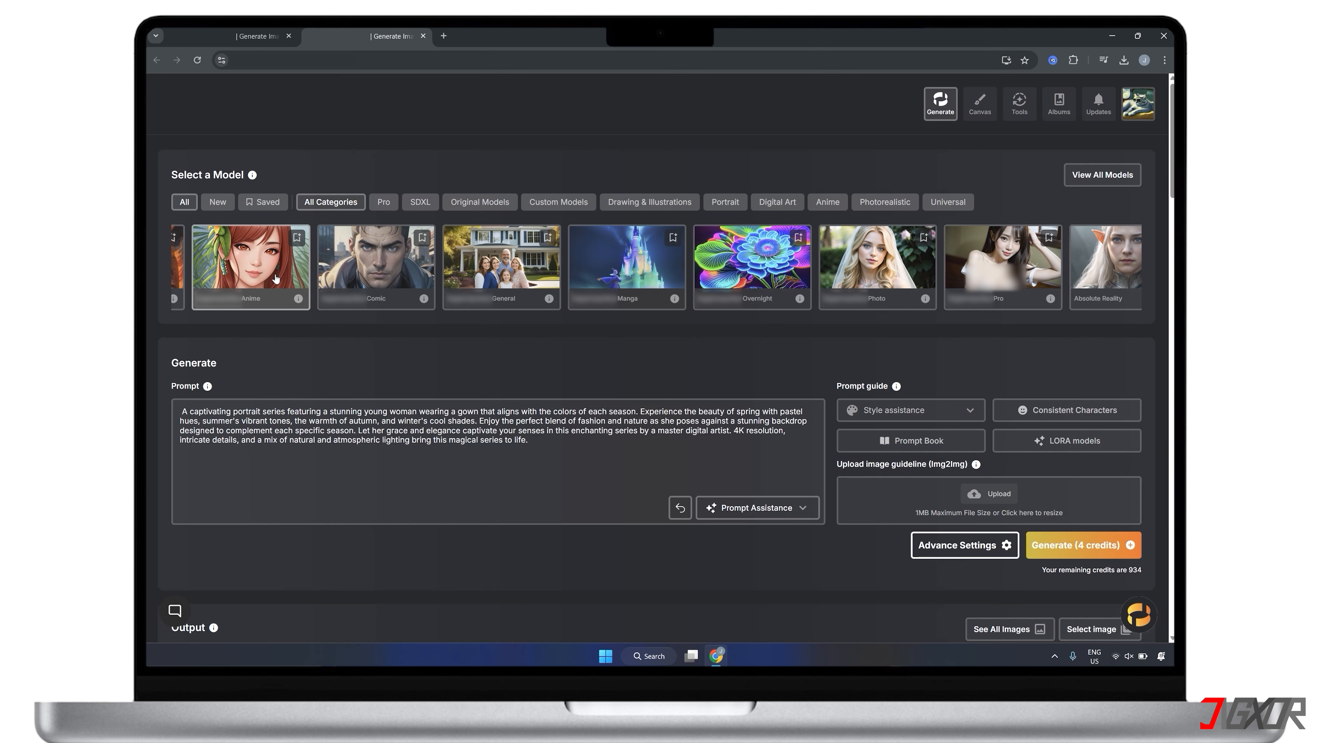
# - Show the advanced settings and set the image ratio to Portrait (3:4) with an image size of 576 × 768
pyautogui.click(941, 546)
pyautogui.scroll(-4, 936, 549)
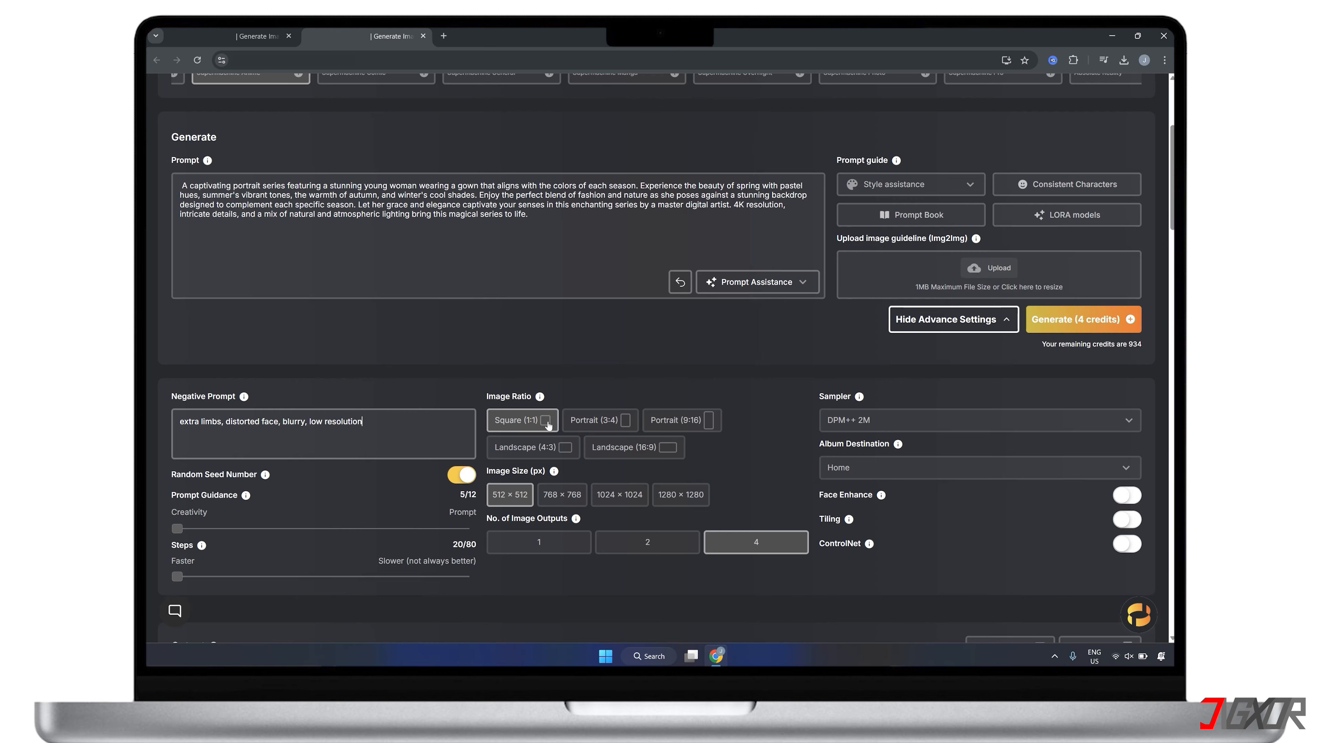
pyautogui.click(590, 422)
pyautogui.click(557, 495)
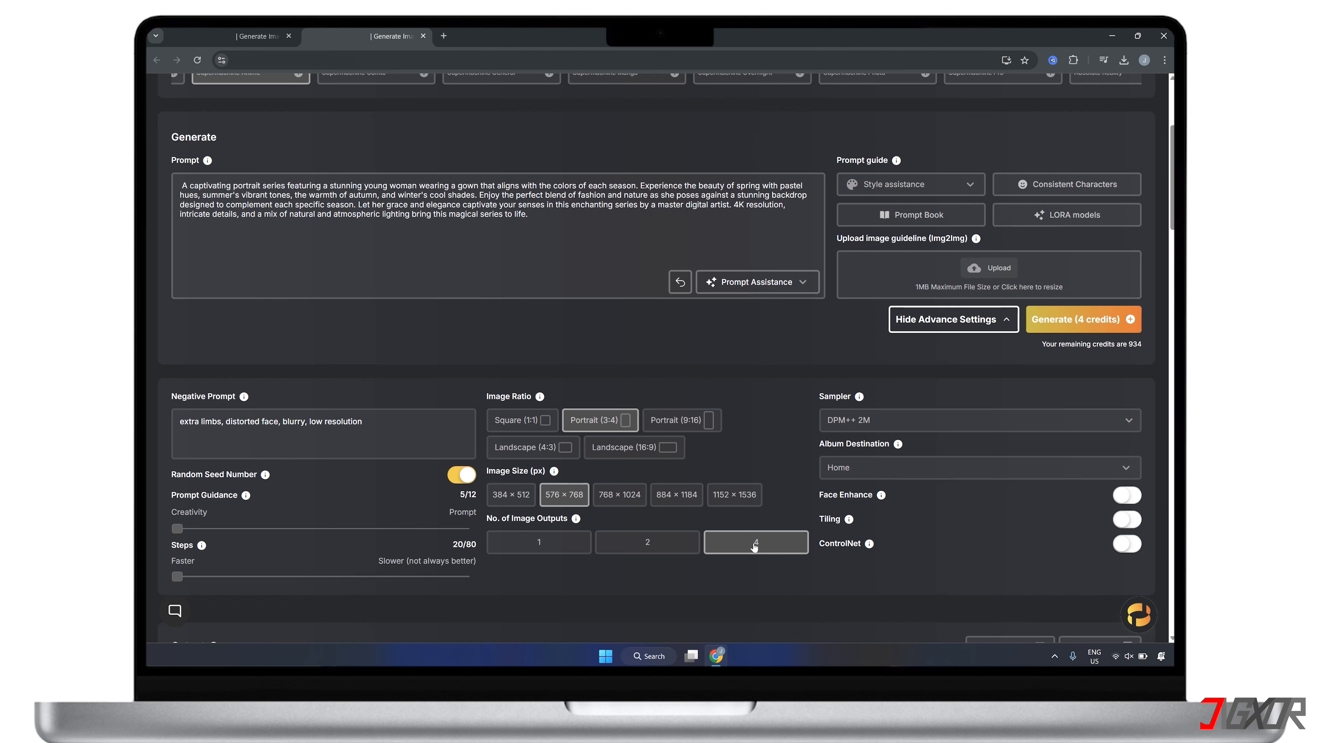
# - Try the Euler a sampler and switch the sampler back to DPM++ 2M
pyautogui.click(916, 422)
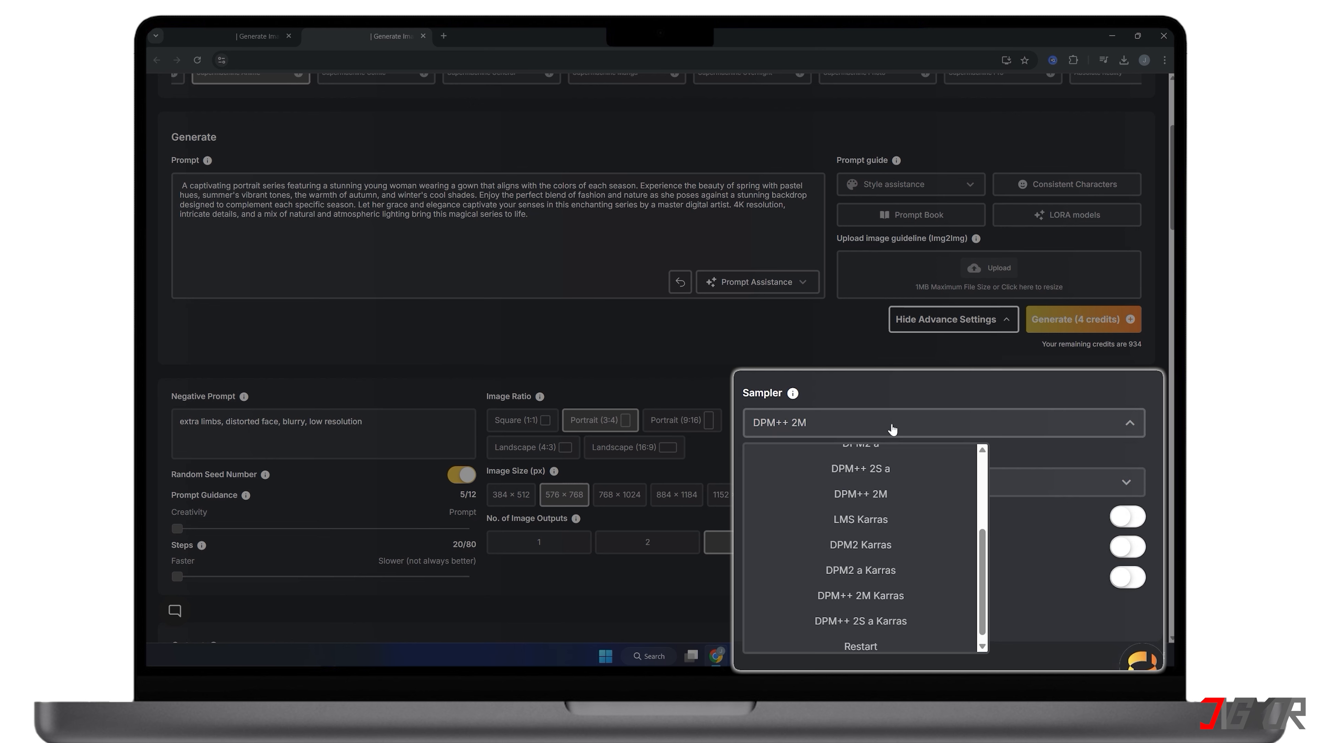
pyautogui.scroll(3, 884, 520)
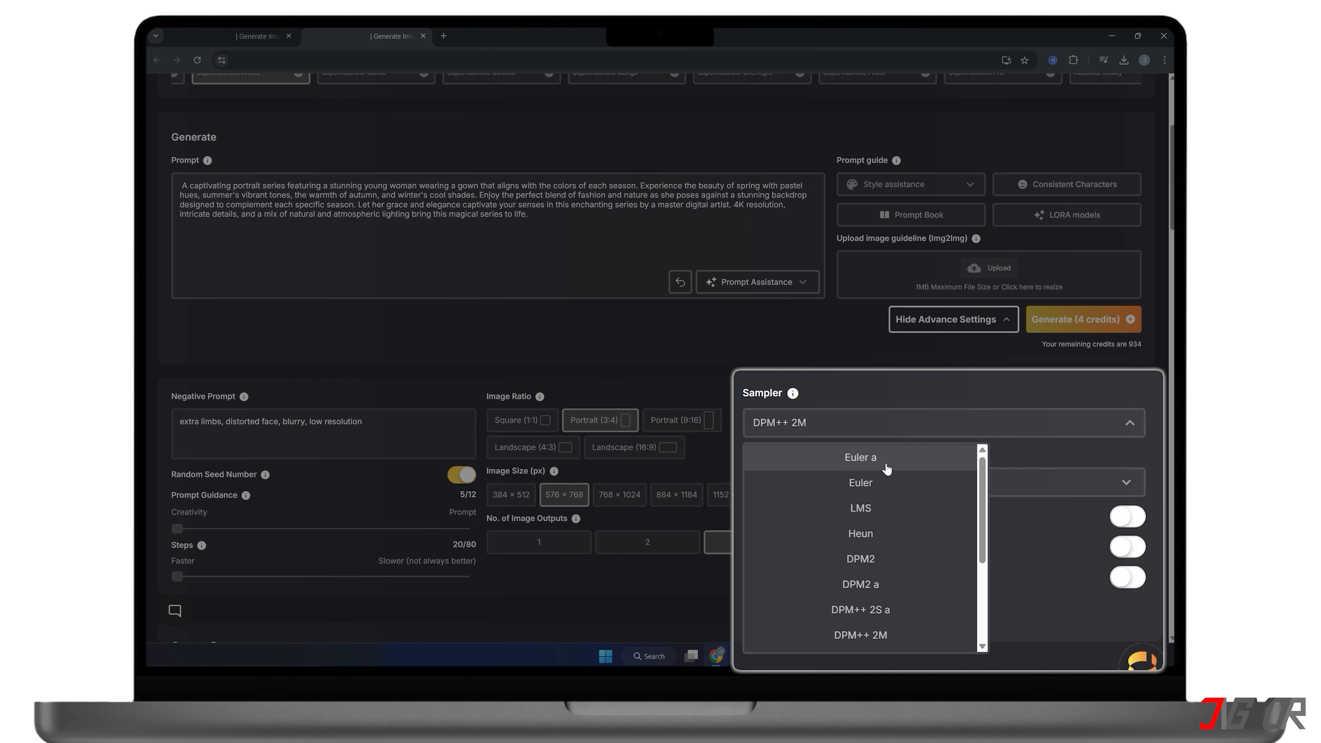
pyautogui.click(861, 457)
pyautogui.click(885, 423)
pyautogui.scroll(-2, 879, 551)
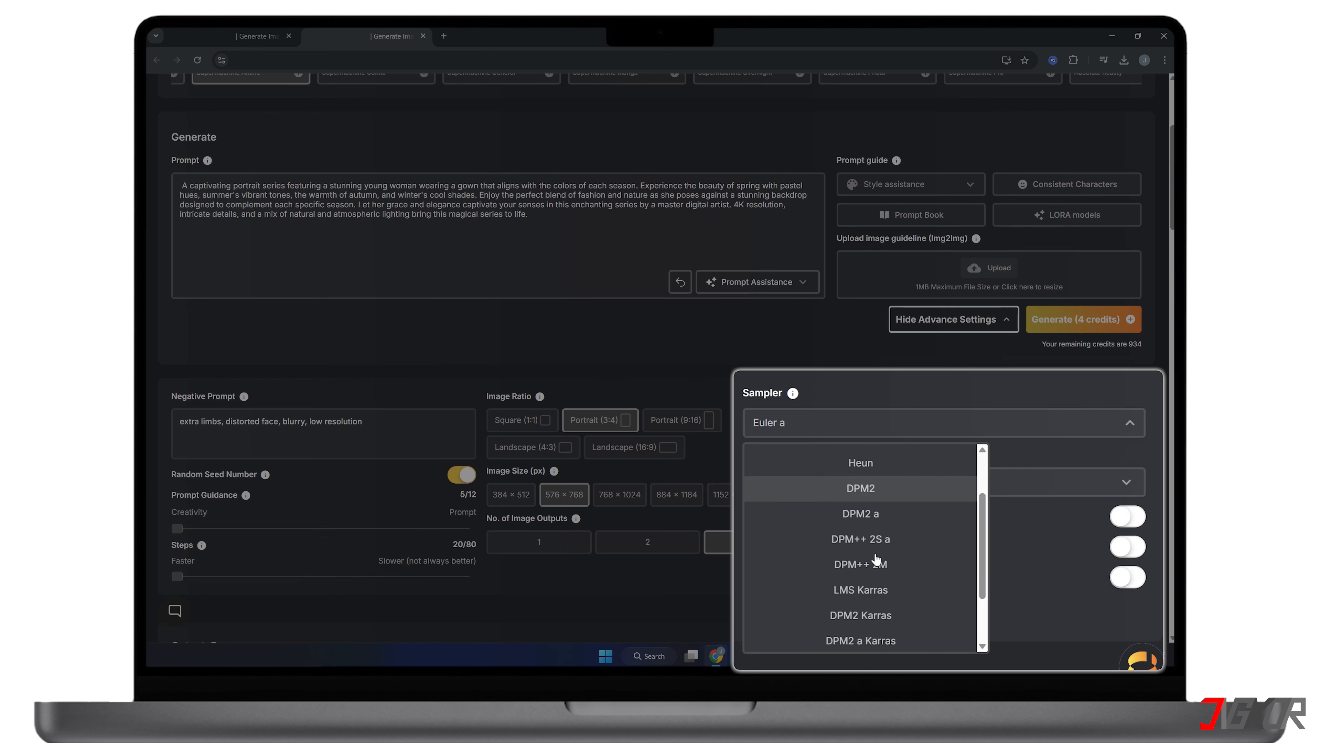
pyautogui.scroll(-2, 877, 560)
pyautogui.click(931, 487)
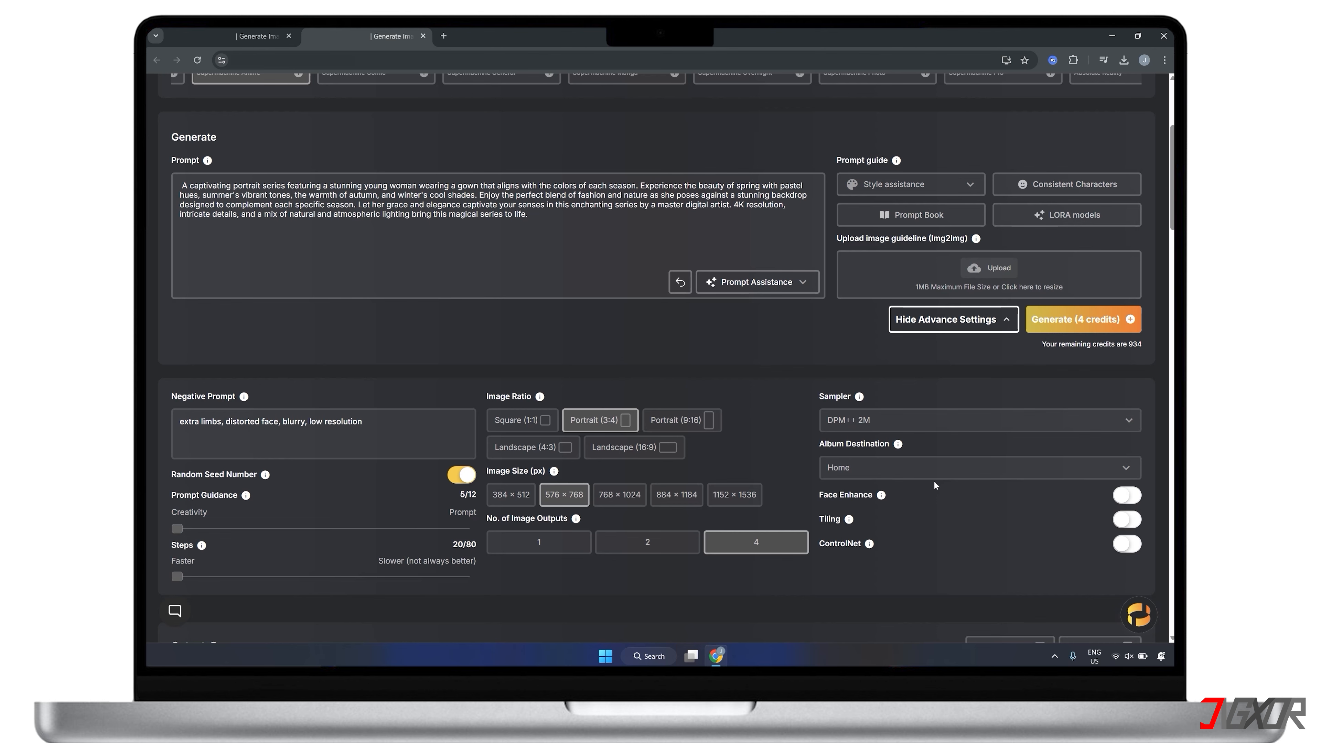
# - Enable ControlNet and set its type to Super Clone
pyautogui.click(1127, 544)
pyautogui.scroll(-5, 896, 581)
pyautogui.scroll(-1, 896, 582)
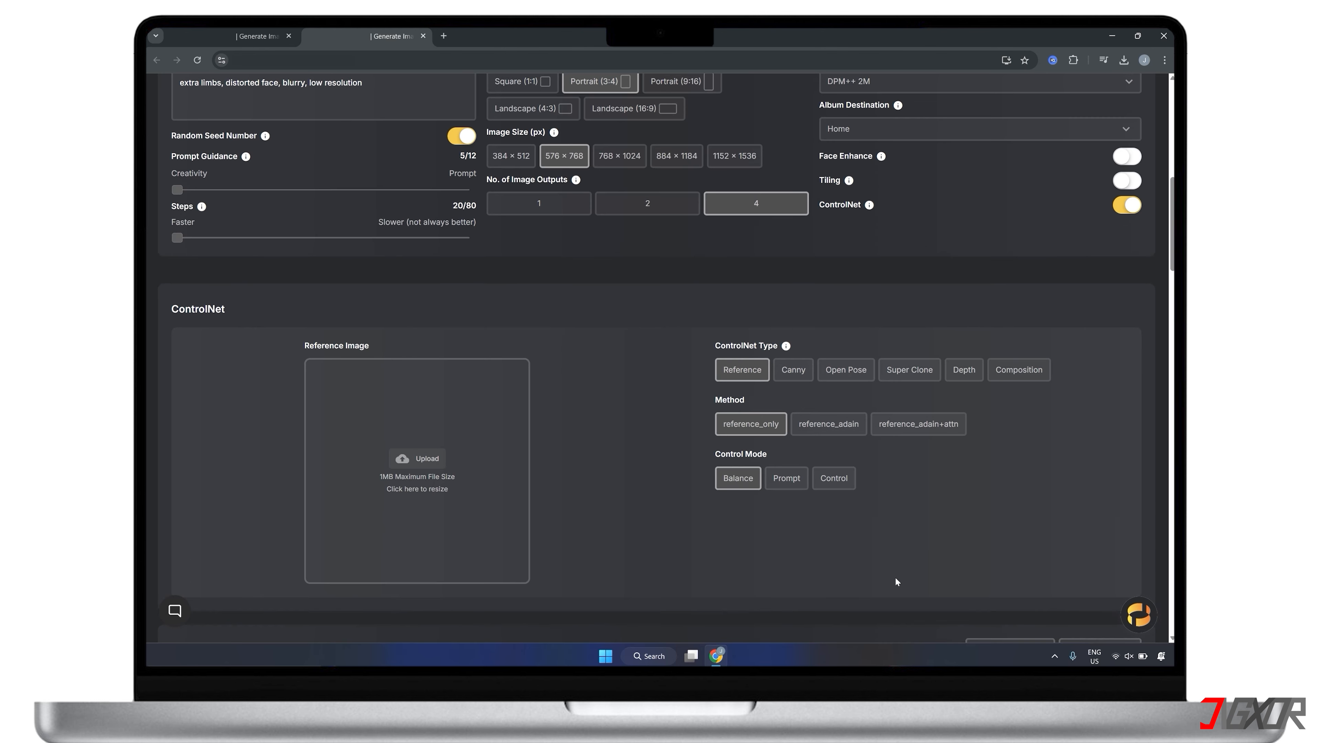
pyautogui.click(901, 378)
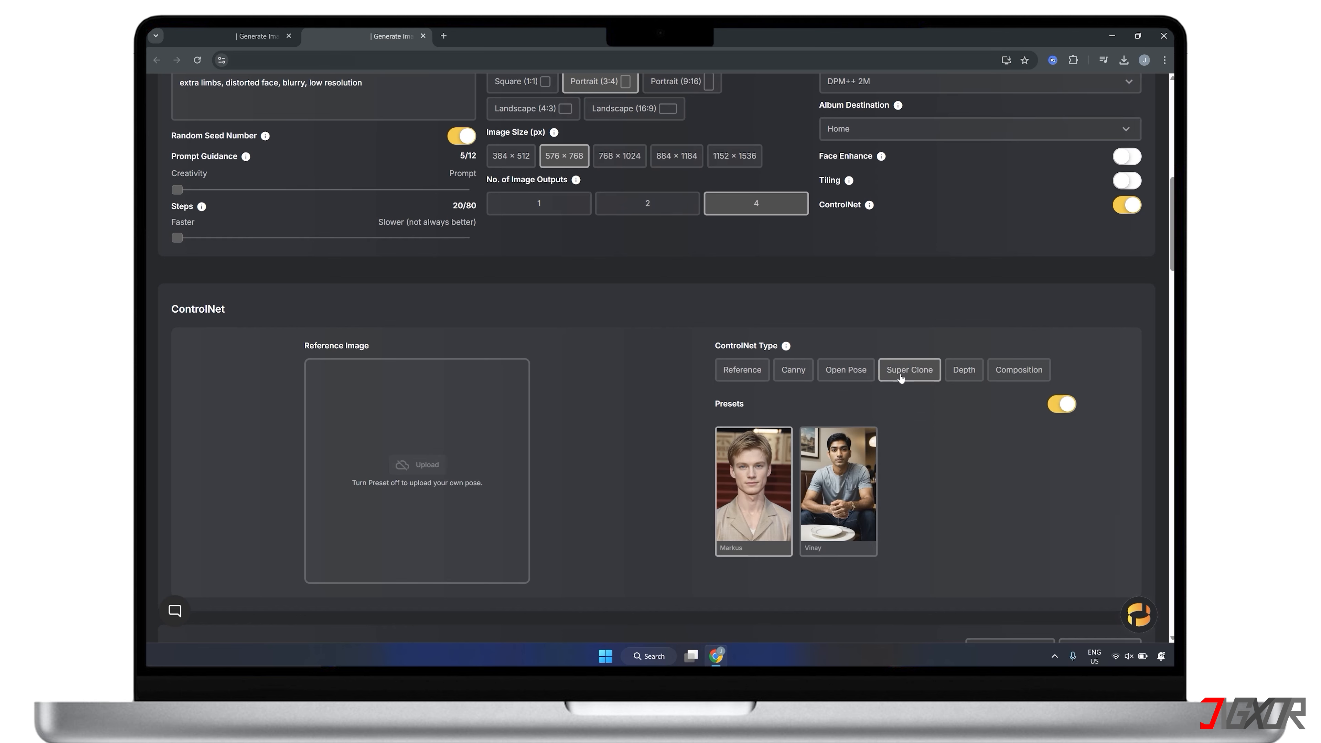
# - Turn off the Super Clone presets and upload the portrait of the woman in the blue headscarf as the reference image
pyautogui.click(1059, 406)
pyautogui.click(410, 464)
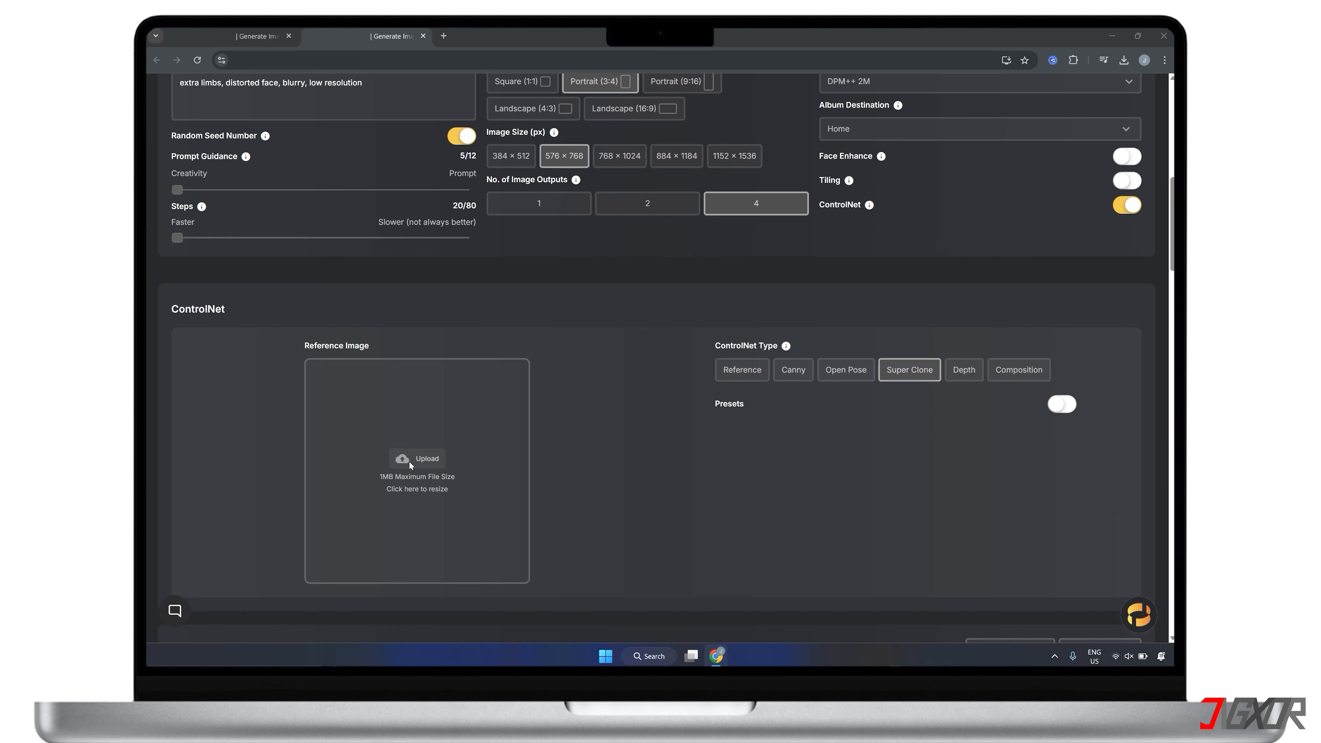
pyautogui.doubleClick(333, 204)
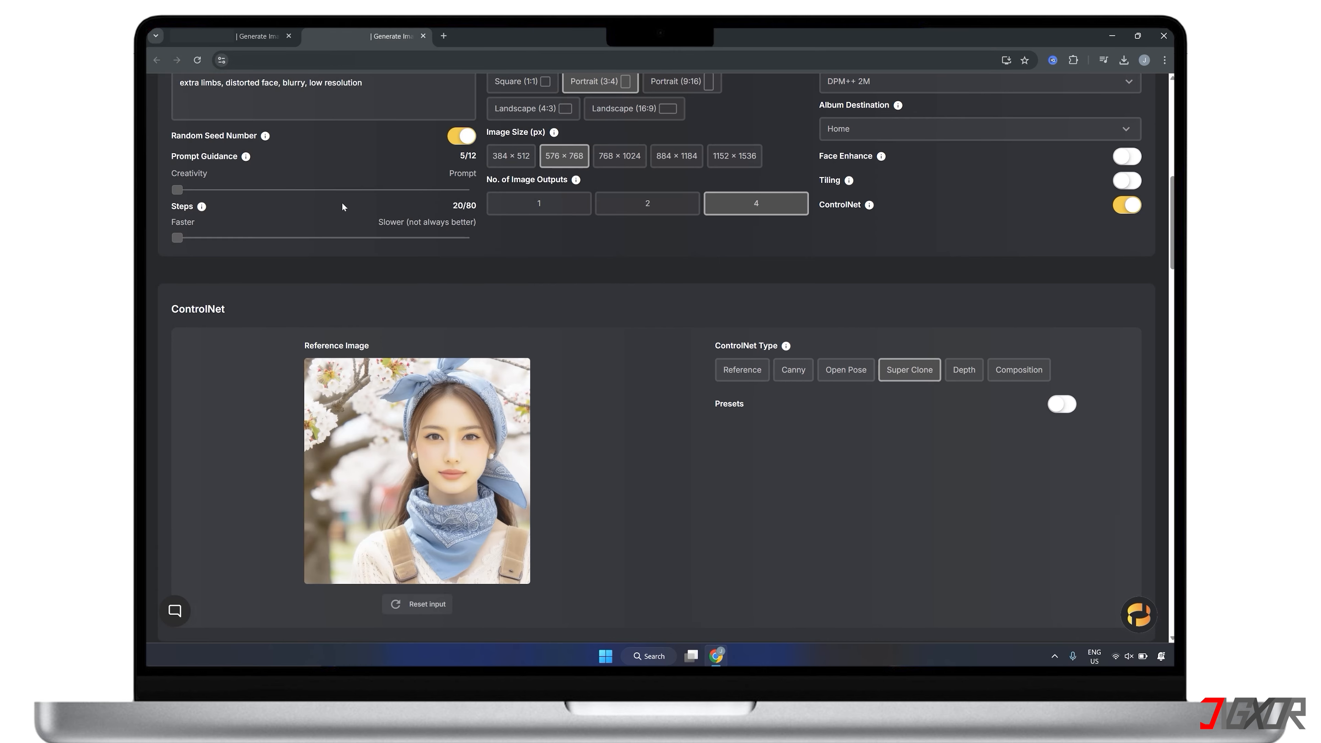
# - Generate the images with the current prompt, settings and reference image
pyautogui.scroll(5, 886, 483)
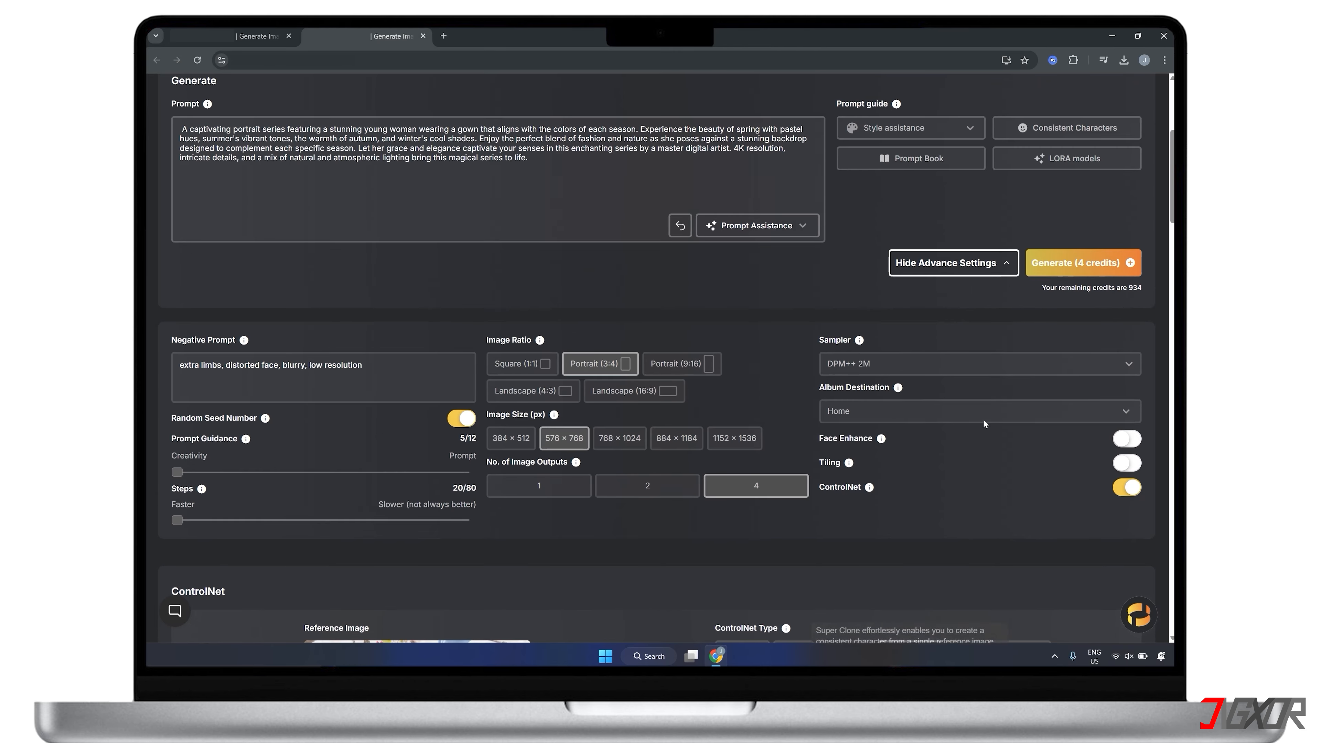
pyautogui.click(1083, 266)
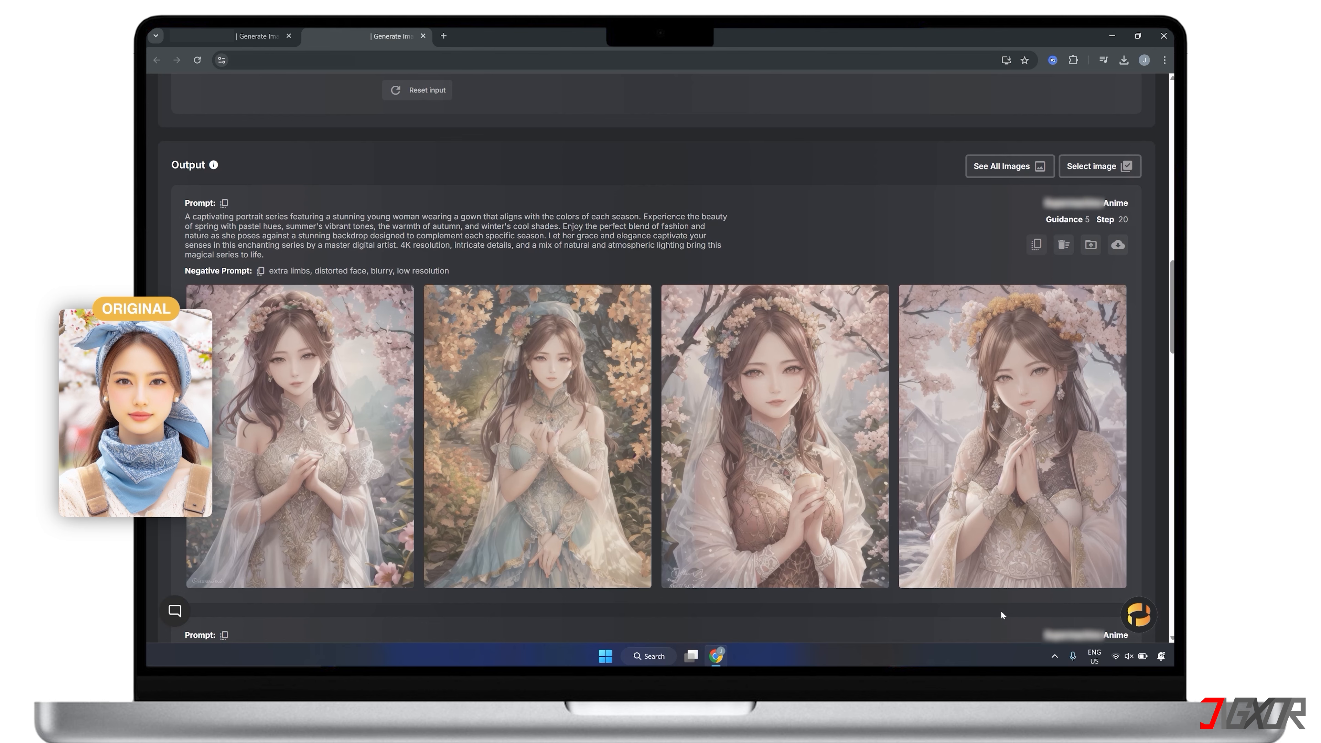
# - Open the albums and download the newly generated image of the woman in the blue-green gown as a PNG to the Downloads folder
pyautogui.scroll(20, 1001, 614)
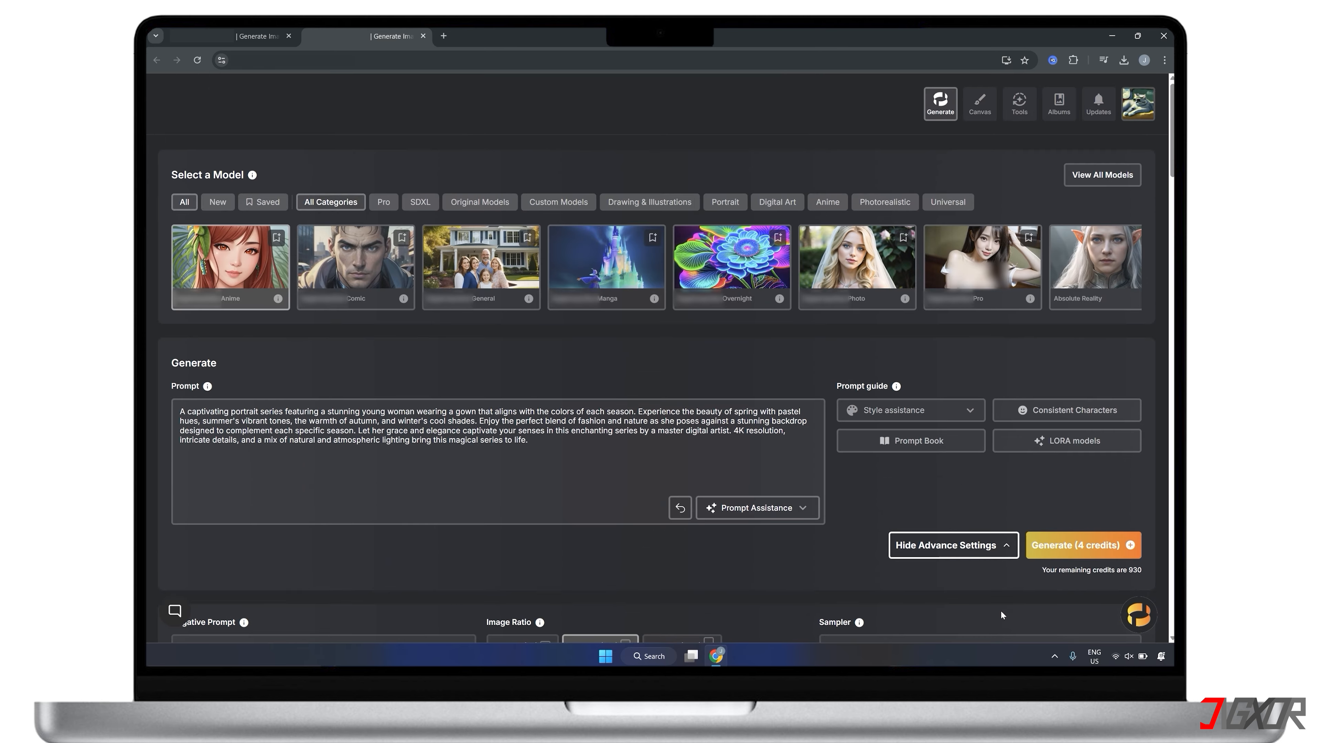
pyautogui.click(1053, 119)
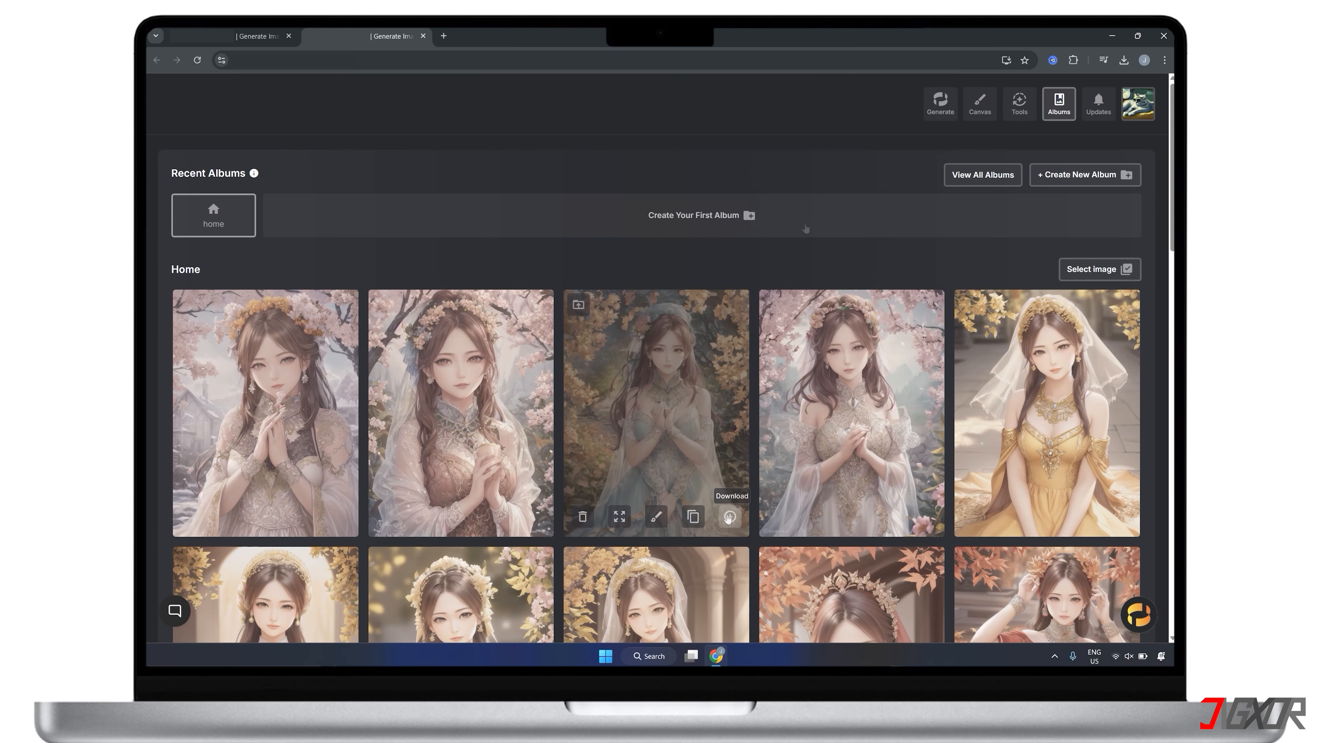
pyautogui.click(730, 516)
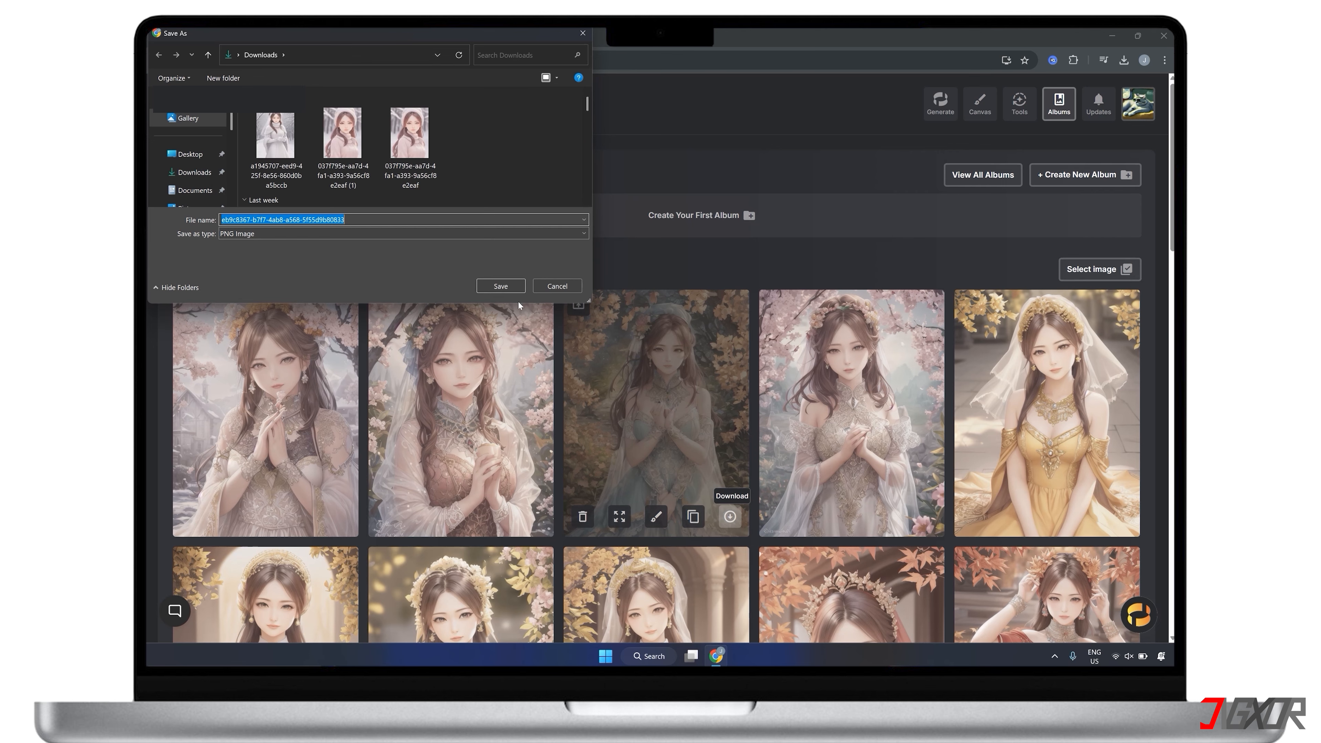
pyautogui.click(501, 286)
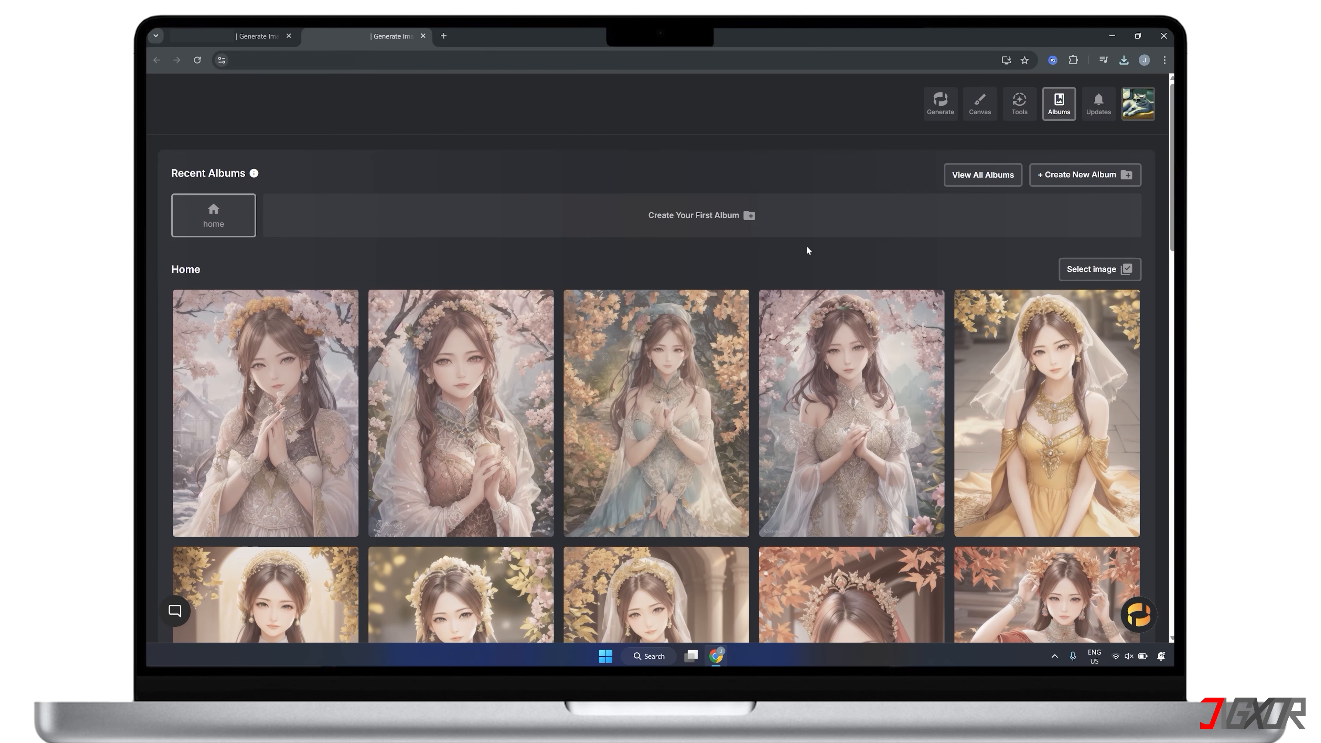